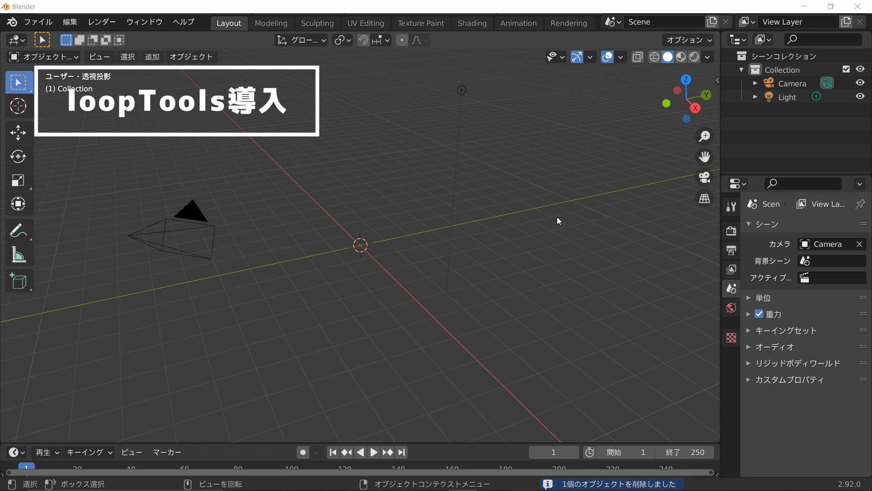
Search the add-on preferences for "loop" and have the Mesh: LoopTools add-on enabled
click(64, 24)
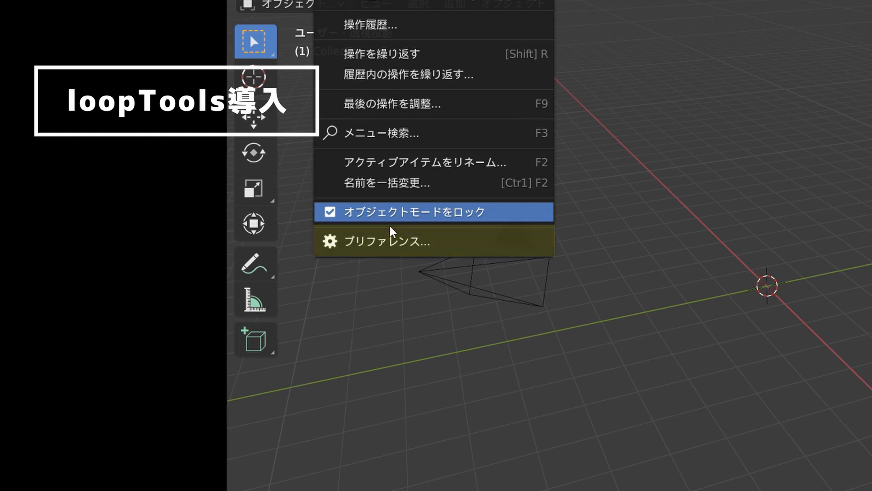
click(390, 241)
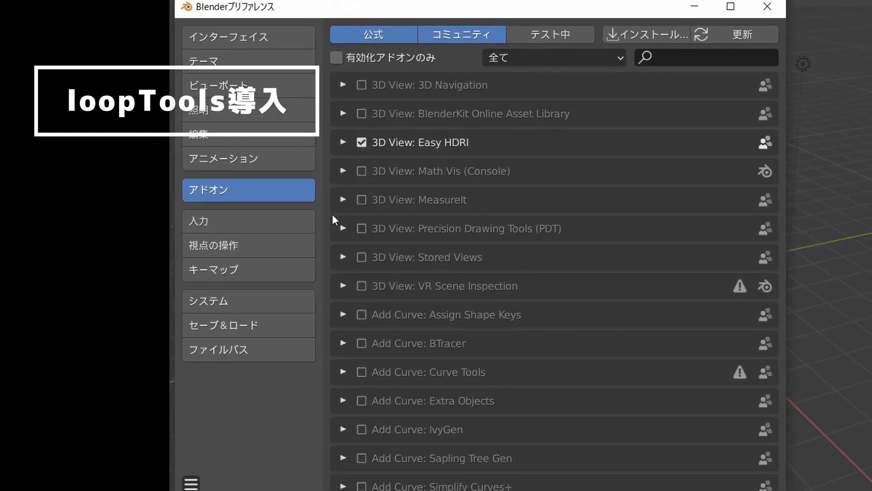
click(632, 64)
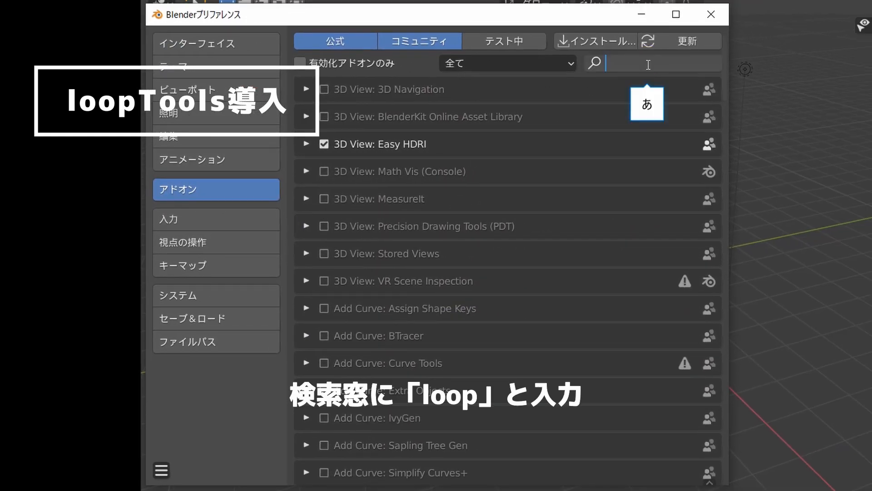
text(loop)
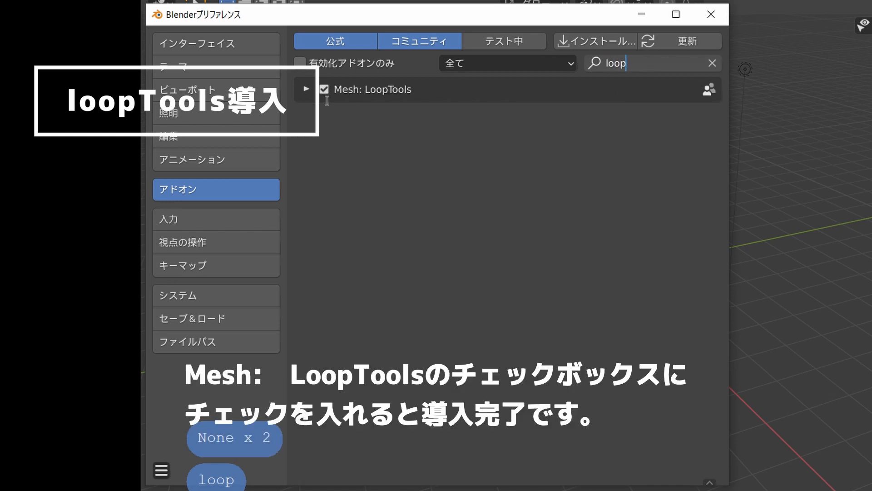
click(711, 14)
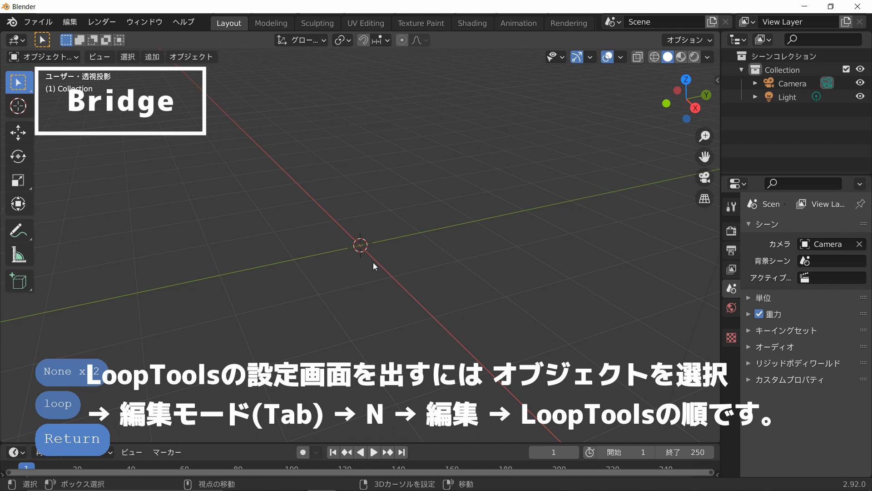
Add a plane mesh (平面) to the scene
key(shift+a)
mouse_move(358, 200)
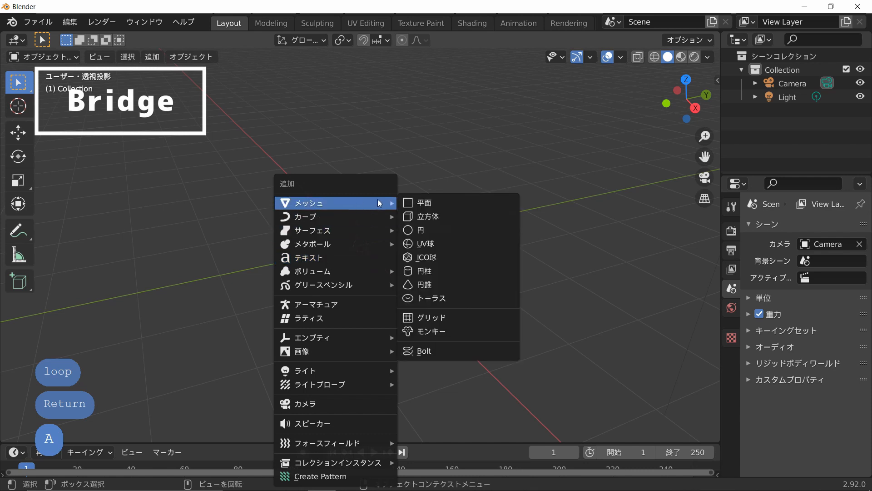
click(436, 199)
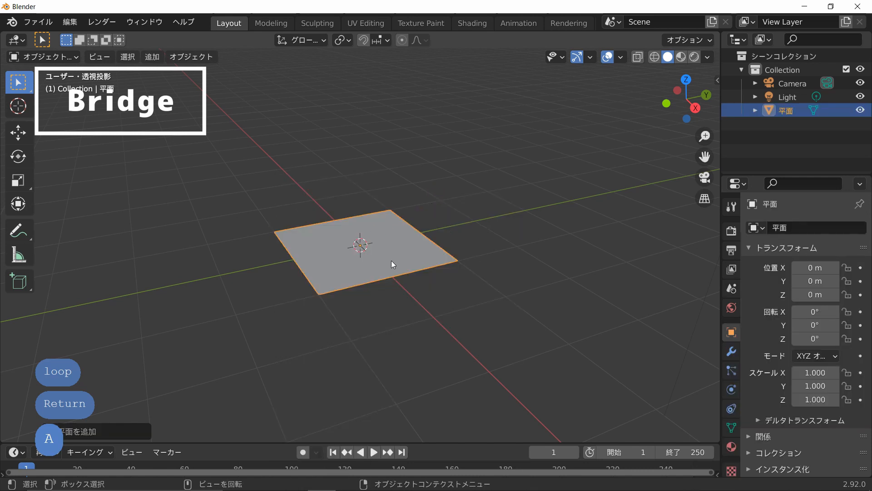
Delete two opposite edges of the plane in Edit Mode with edge selection, leaving only the other two edges
key(Tab)
key(2)
click(337, 260)
shift+click(404, 232)
key(x)
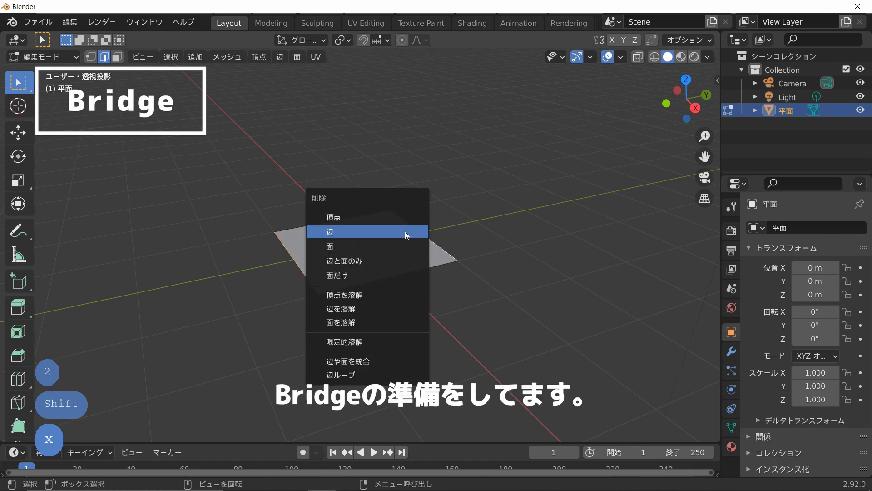
click(405, 232)
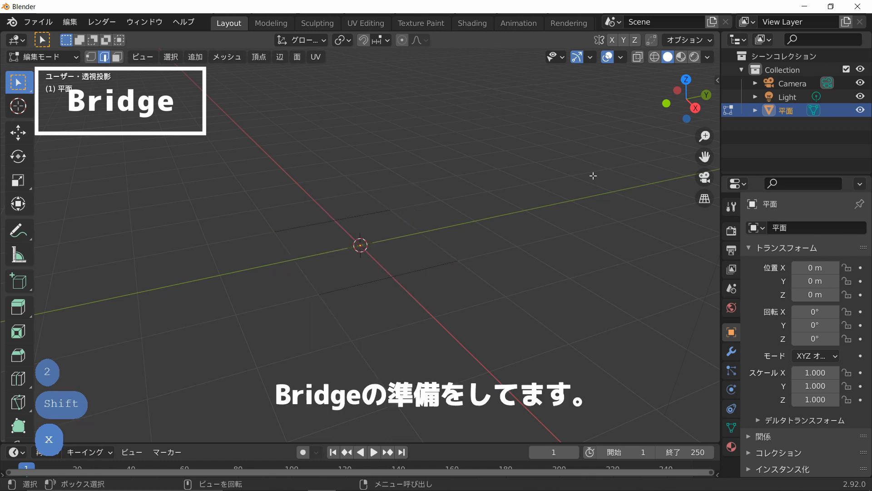
Reveal the list of LoopTools operations in the 3D viewport's sidebar
key(n)
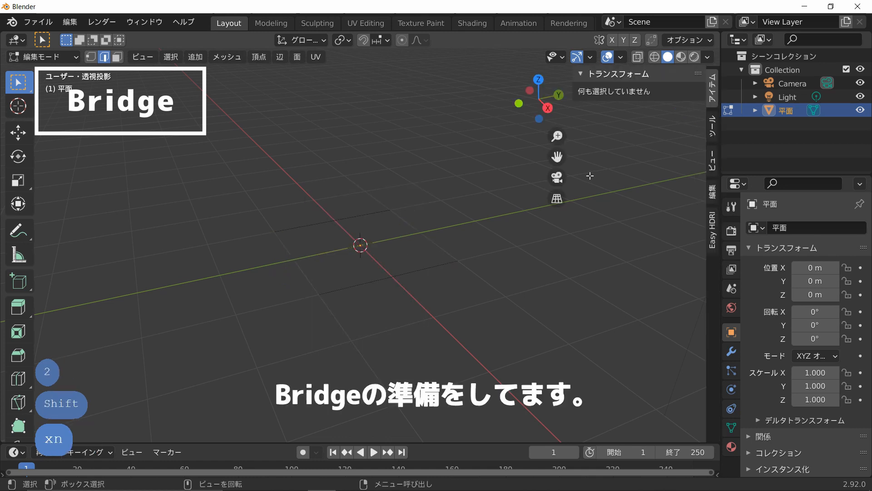
click(712, 194)
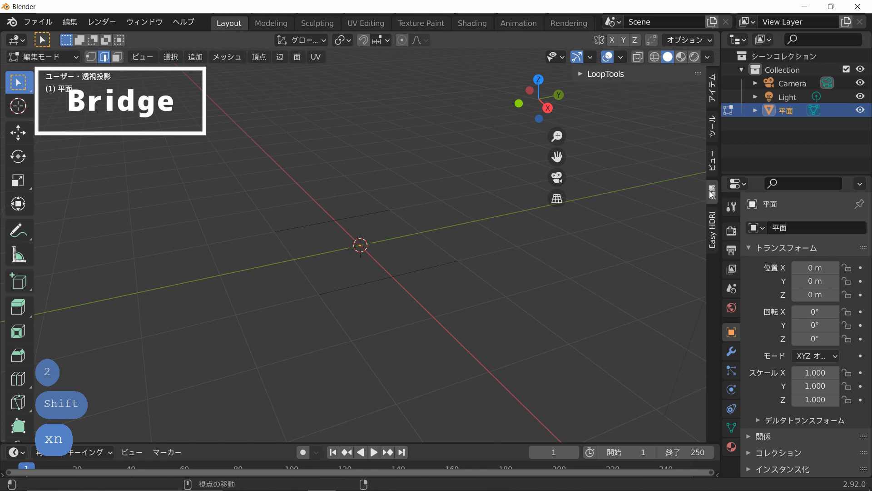
click(590, 74)
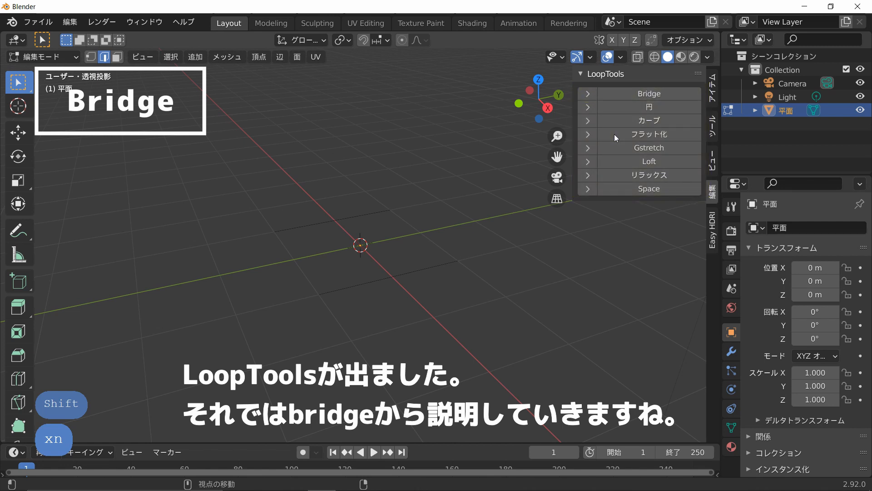
Bridge the plane's two remaining edges with LoopTools and set the number of segments to 20
click(358, 216)
shift+click(397, 275)
click(655, 93)
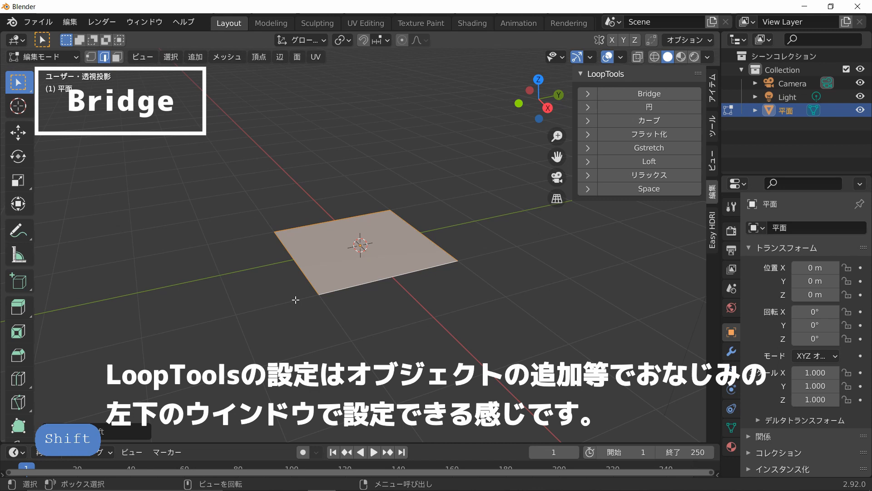
click(116, 430)
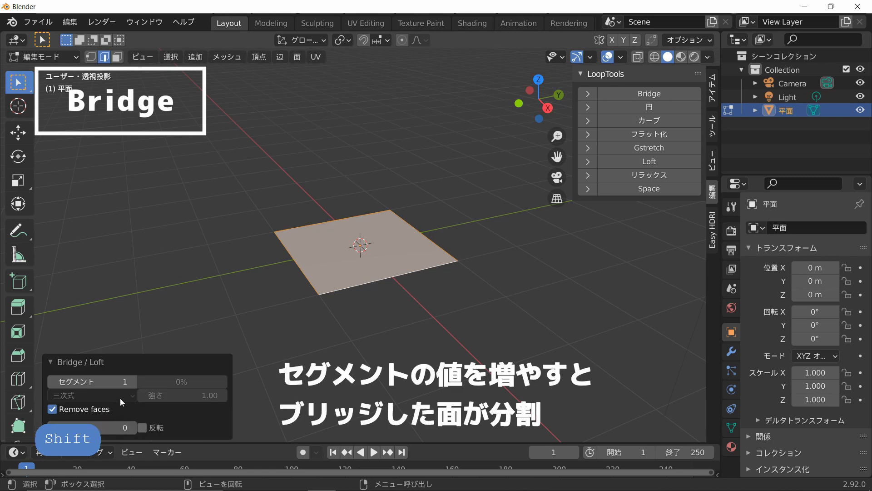
drag(97, 379, 271, 365)
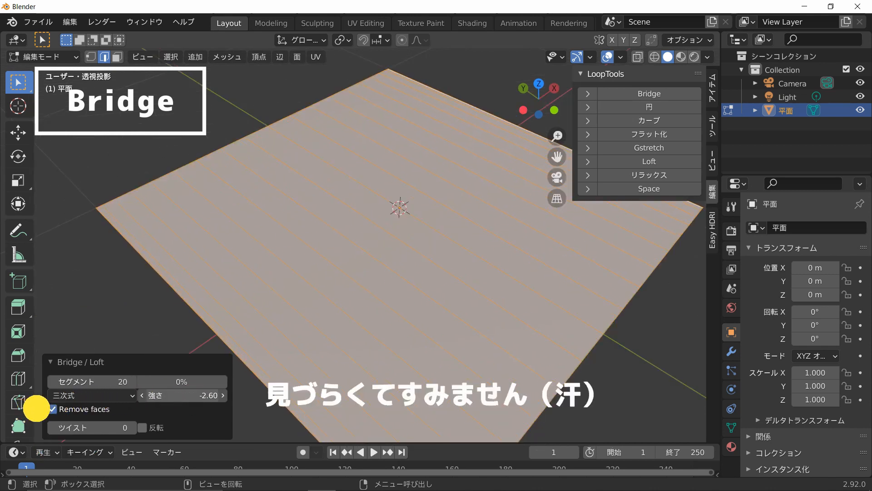
Try different strengths on the bridge, and set its twist to 1 with cubic (三次式) interpolation
drag(156, 388, 840, 431)
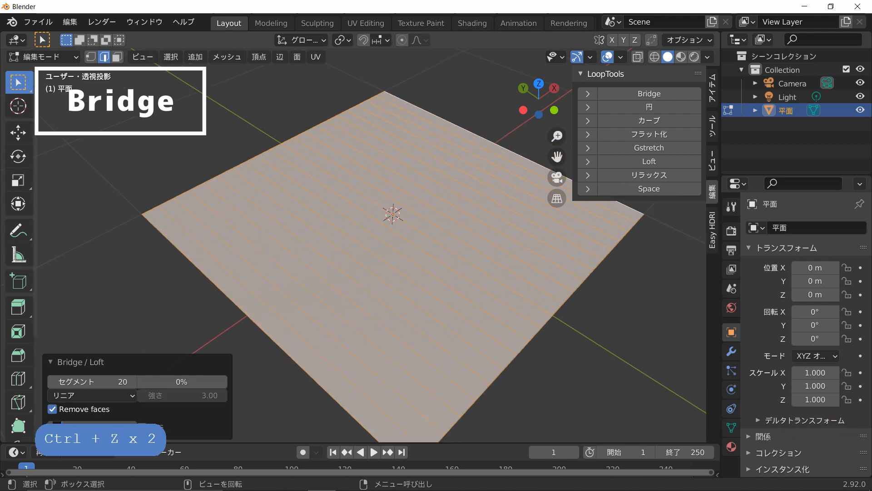
double_click(92, 428)
text(1)
key(Return)
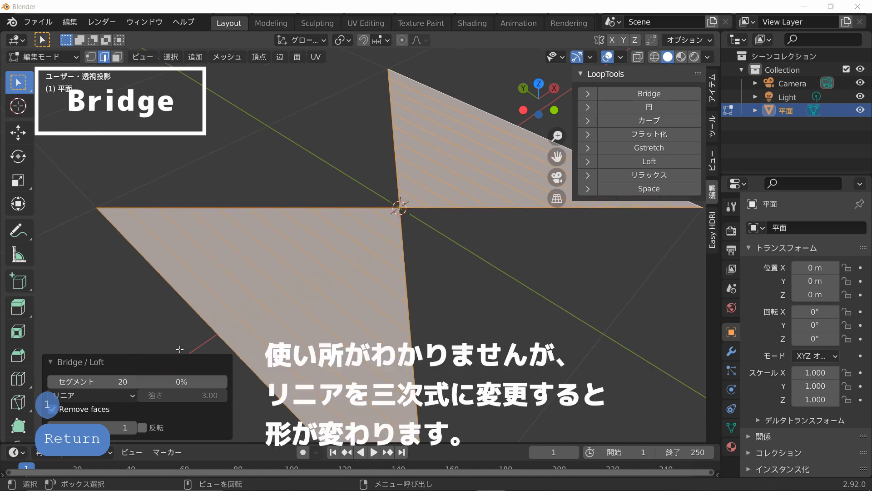
click(94, 395)
click(91, 408)
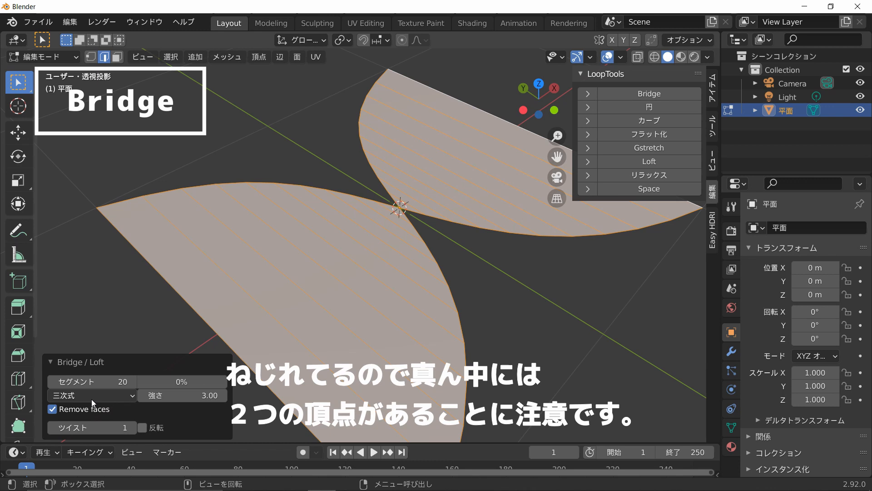
Move one of the two overlapping centre vertices up about 0.22 m along Z and the other one downward along Z
key(1)
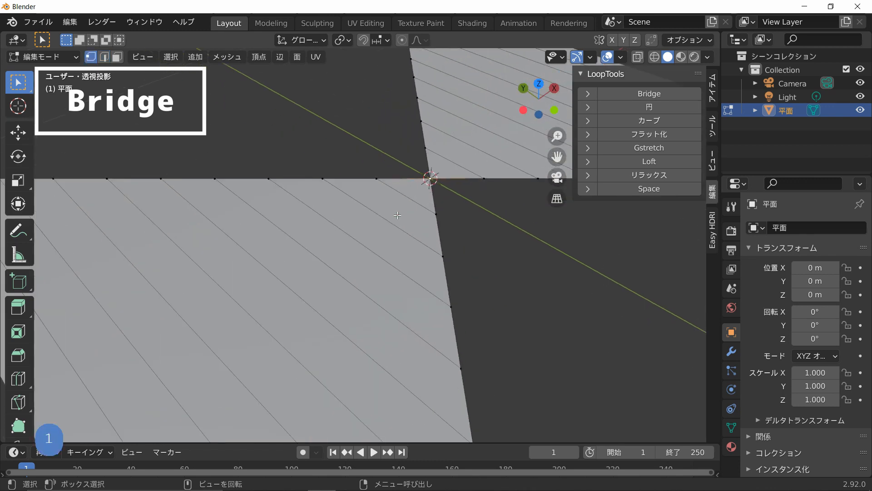
key(g)
key(z)
click(468, 172)
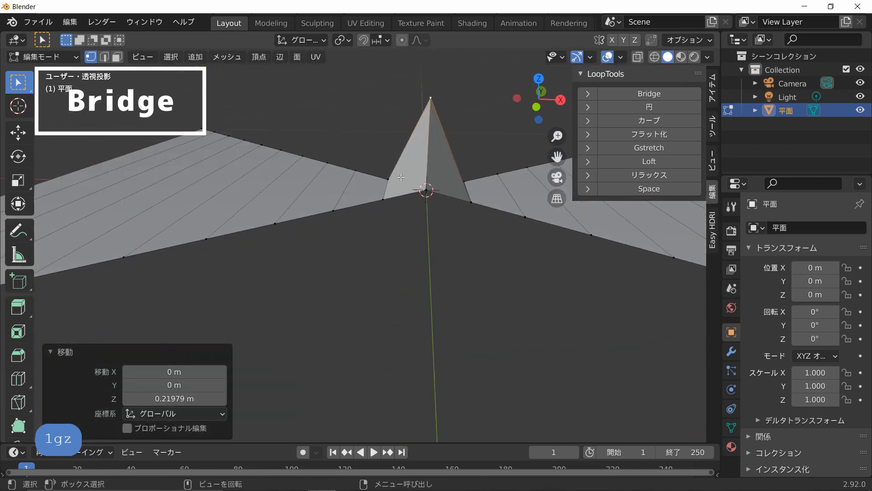
click(425, 201)
key(g)
key(z)
click(421, 308)
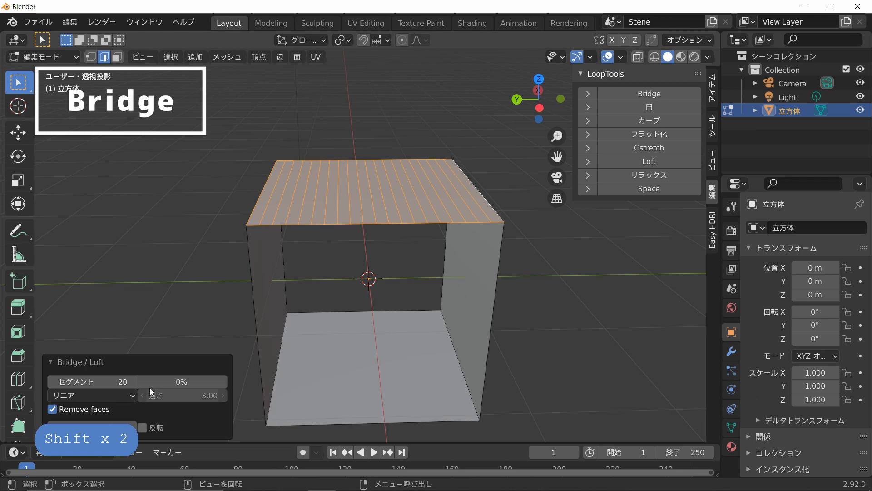
Switch the bridge across the cube's open top to cubic (三次式) interpolation and adjust its strength
click(88, 395)
click(90, 410)
drag(154, 396, 110, 391)
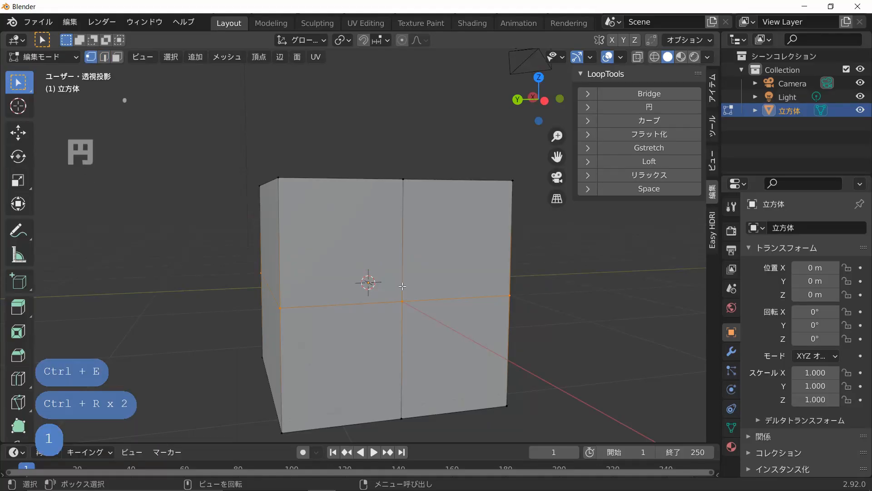
Vertex-bevel the centre vertex of the cube's front side by about 0.653 m with 32 segments and delete the resulting faces
click(403, 287)
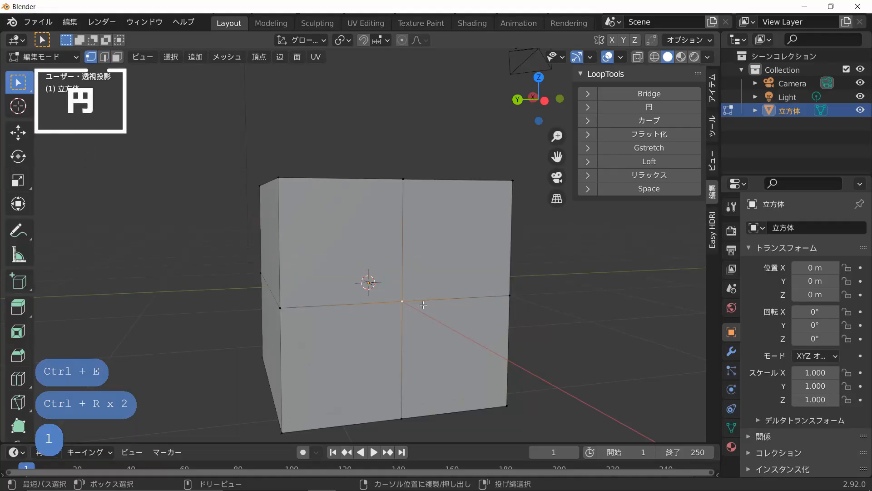
key(ctrl+shift+b)
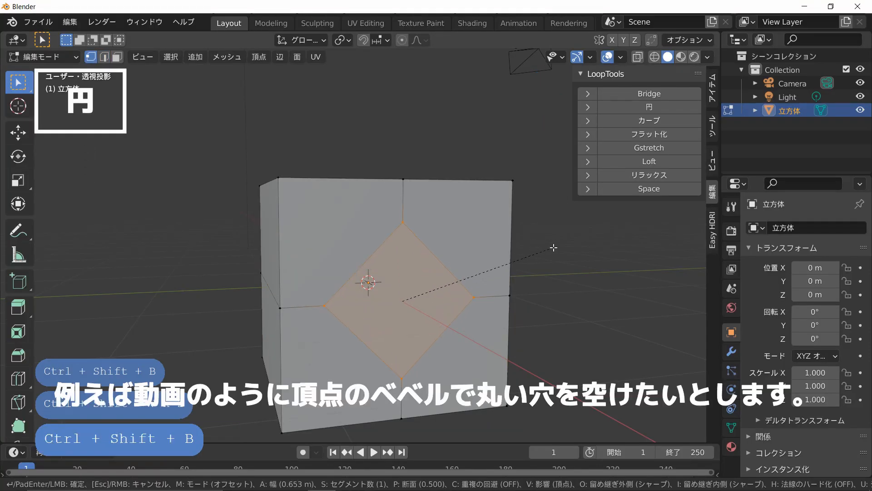
click(552, 249)
double_click(167, 237)
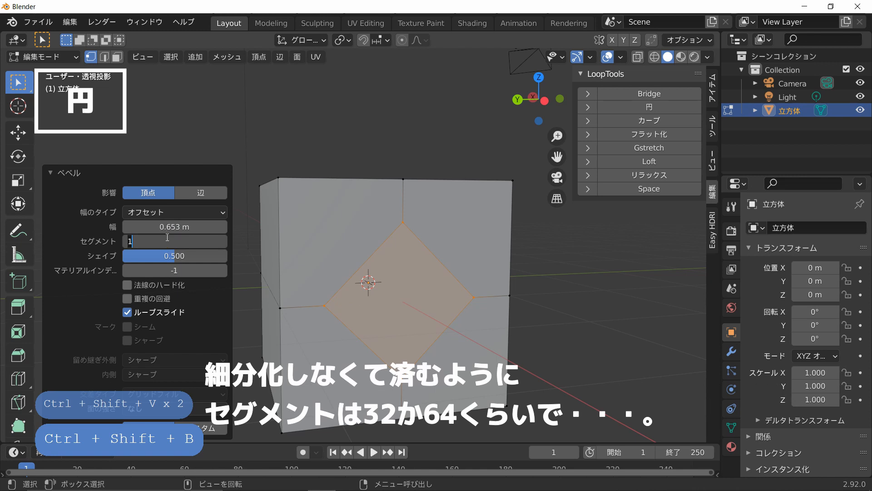
text(32)
key(Return)
key(x)
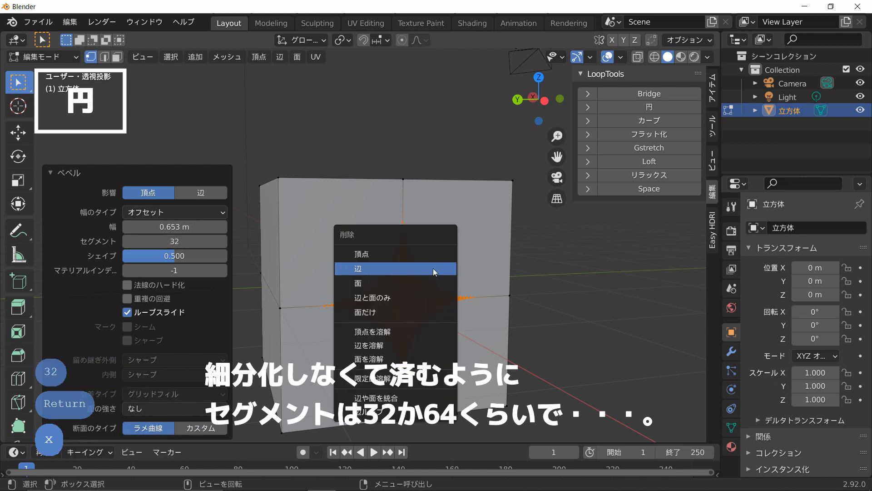
click(427, 284)
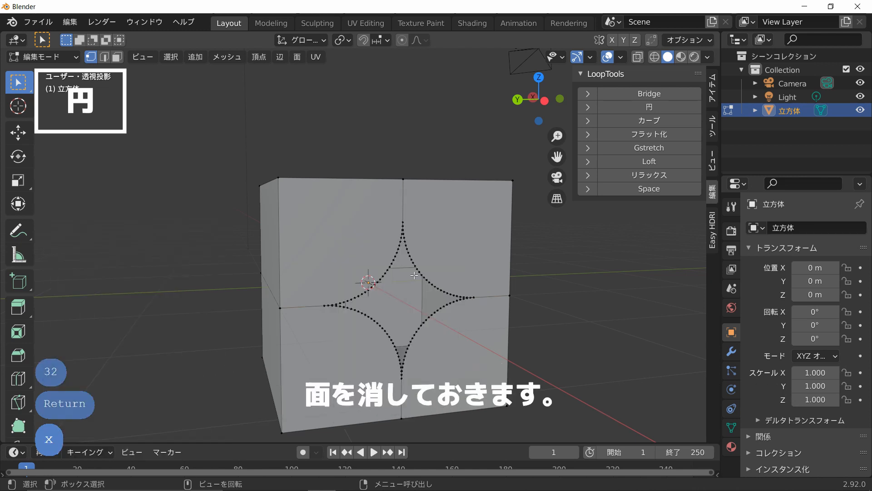
Select all four curved edge loops around the star-shaped hole in the cube's front
alt+click(367, 255)
alt+shift+click(420, 259)
alt+shift+click(381, 359)
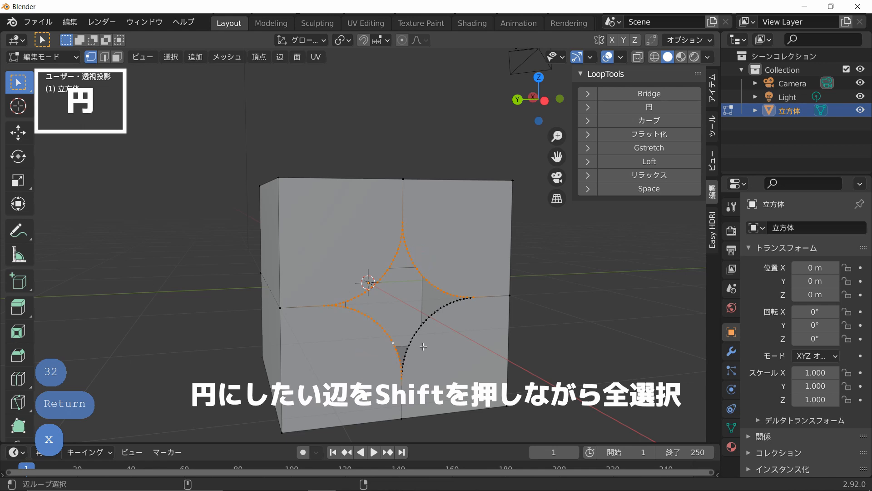
alt+shift+click(424, 327)
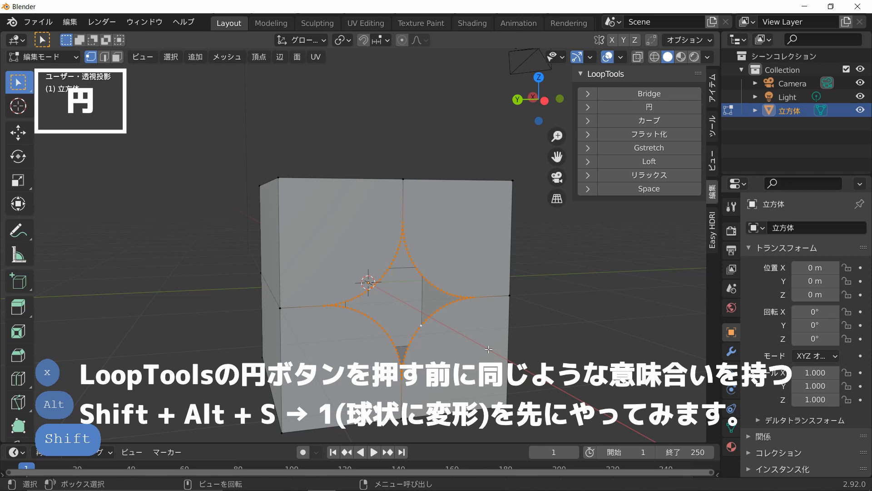
Try rounding the selected hole boundary with To Sphere at a factor of 1
key(shift+alt+s)
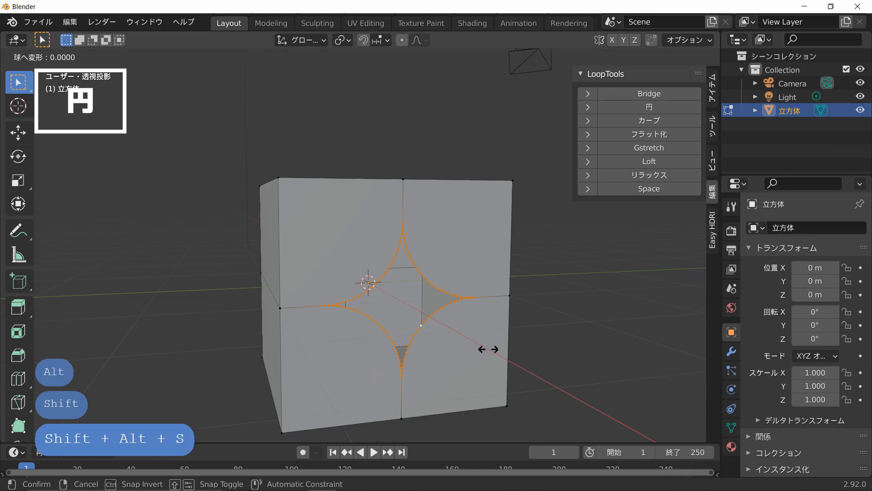
key(1)
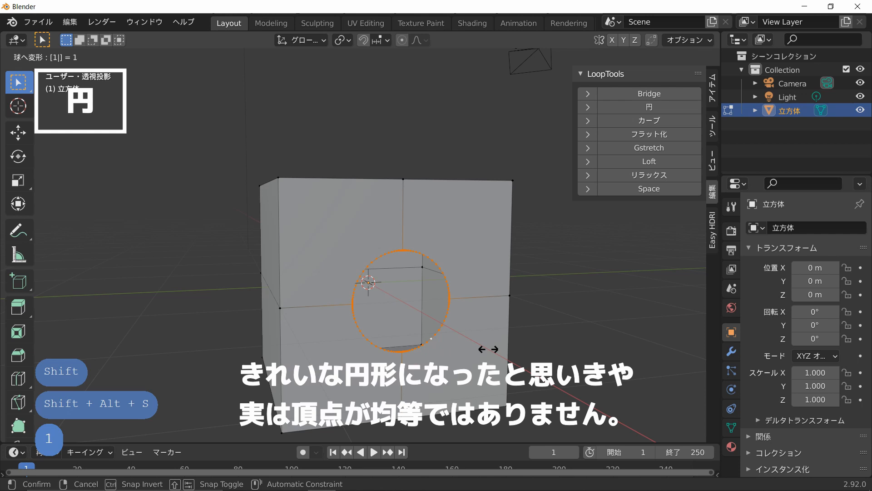
key(Return)
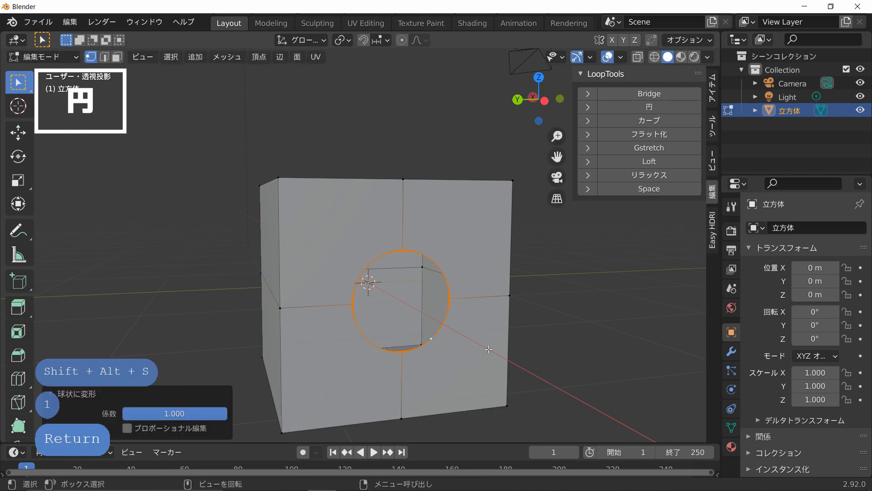
Try extruding the round hole's boundary inward at a scale of 0.3 to inspect its vertex spacing
scroll(488, 349, up, 2)
key(s)
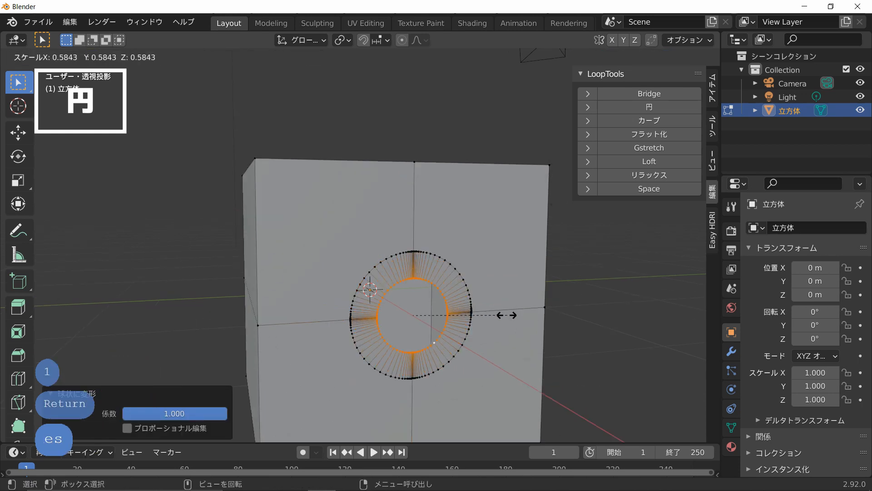
click(464, 316)
scroll(461, 318, up, 3)
shift+middle_drag(461, 318, 389, 218)
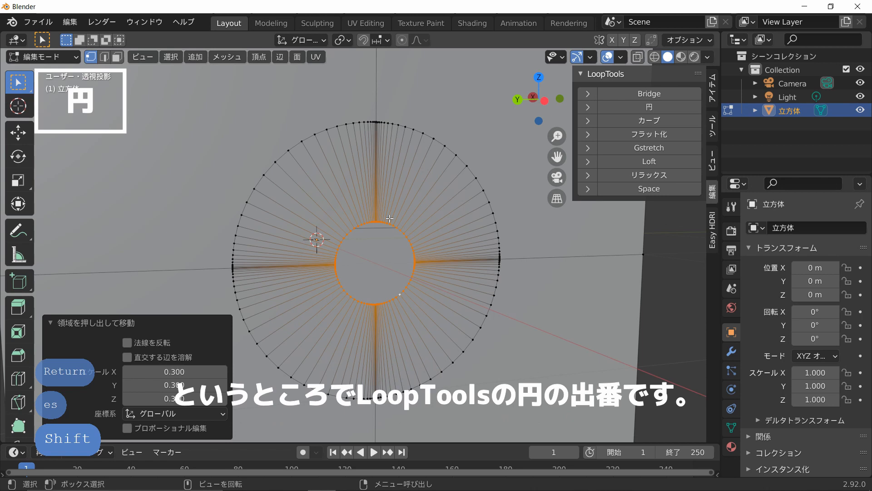
Undo the inward extrusion and the To Sphere deformation of the hole's boundary
key(ctrl+z)
key(ctrl+z)
key(ctrl+z)
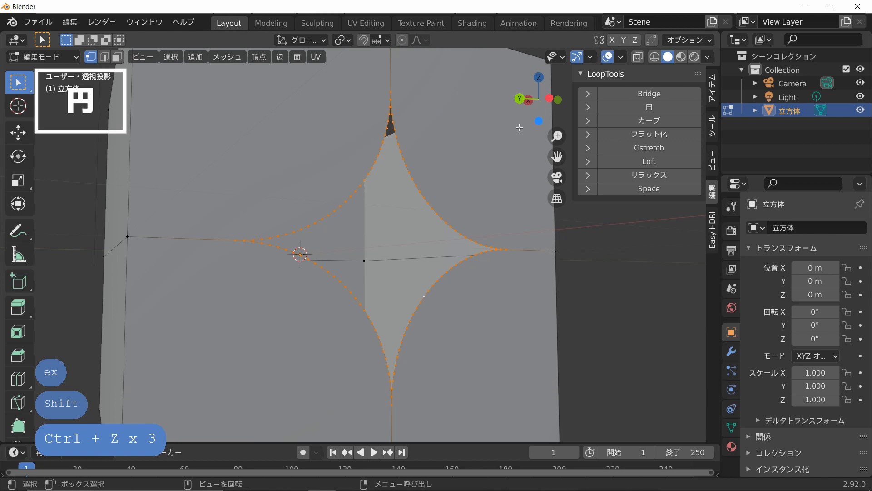
Round the selected hole boundary with LoopTools Circle and extrude it inward at a scale of about 0.426
click(650, 108)
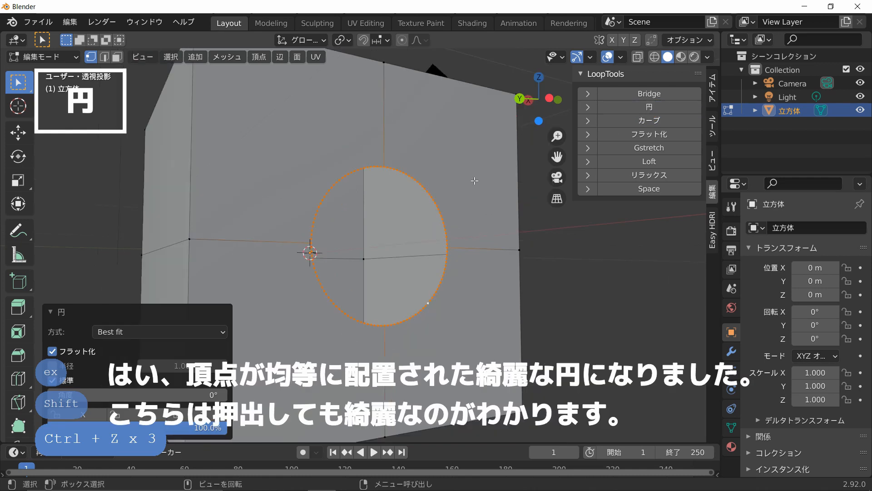
key(e)
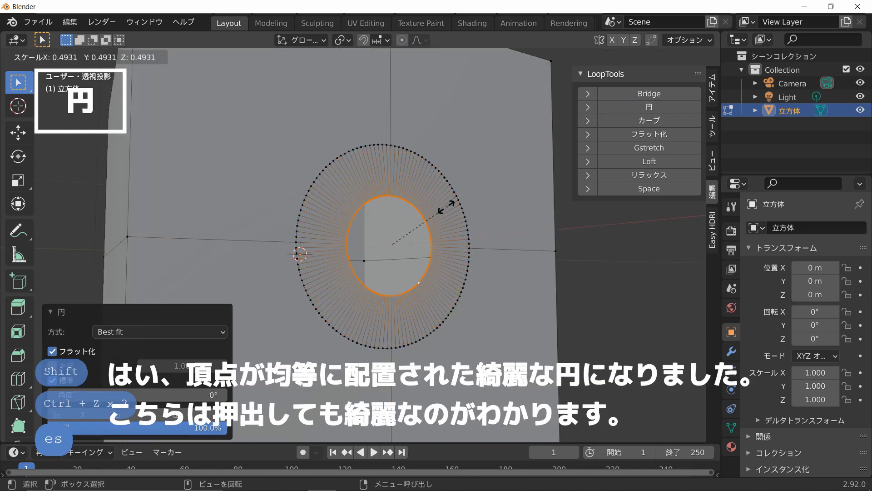
click(450, 203)
scroll(470, 234, up, 2)
scroll(471, 233, up, 1)
middle_drag(471, 233, 498, 244)
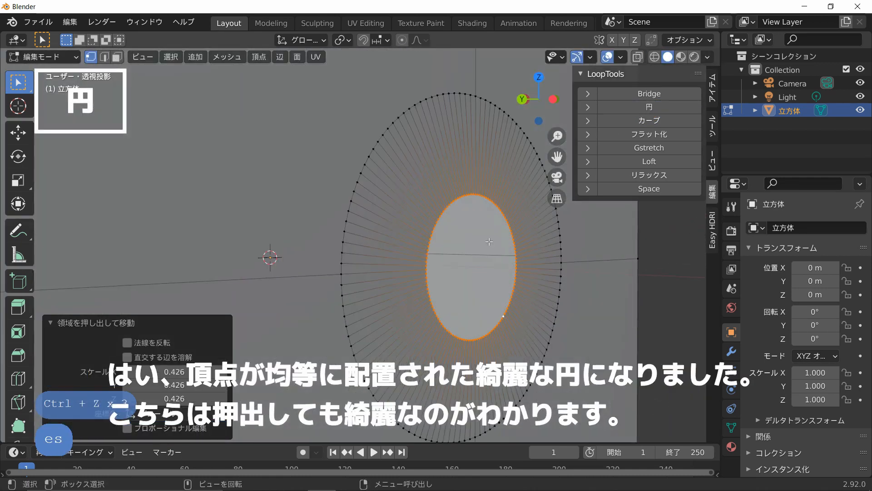
Extrude the inner rim of the round hole along the X axis
key(e)
key(x)
click(541, 259)
middle_drag(542, 259, 542, 268)
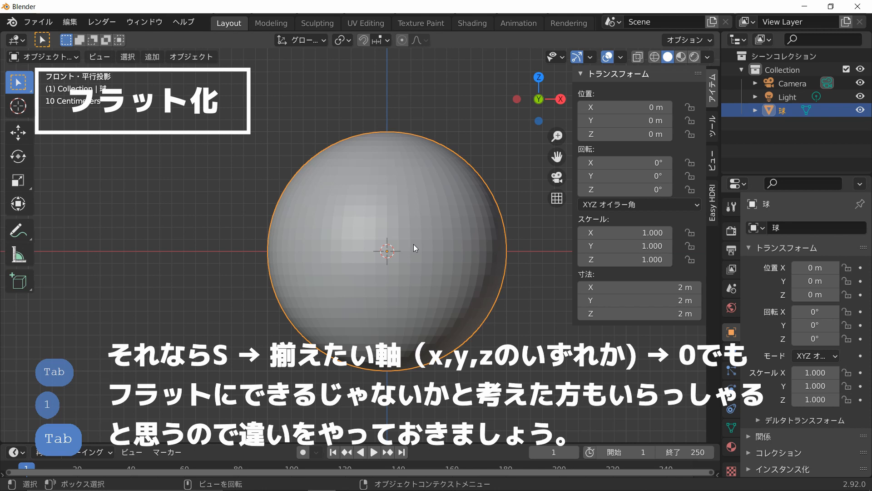
Enter Edit Mode on the sphere and box-select a rectangular patch of vertices on its front, slightly above the centre
key(Tab)
scroll(359, 188, up, 3)
drag(359, 187, 458, 288)
scroll(439, 268, down, 2)
middle_drag(439, 269, 504, 307)
scroll(506, 308, up, 3)
scroll(530, 308, down, 2)
shift+middle_drag(524, 263, 485, 243)
Try flattening the selected patch with LoopTools Flatten using Best fit, and inspect its angle from the right-side view
click(634, 134)
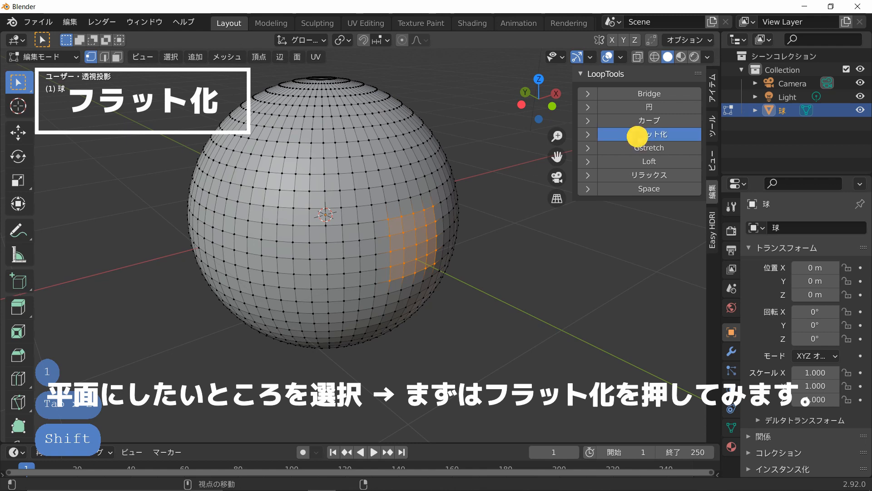
scroll(489, 307, up, 2)
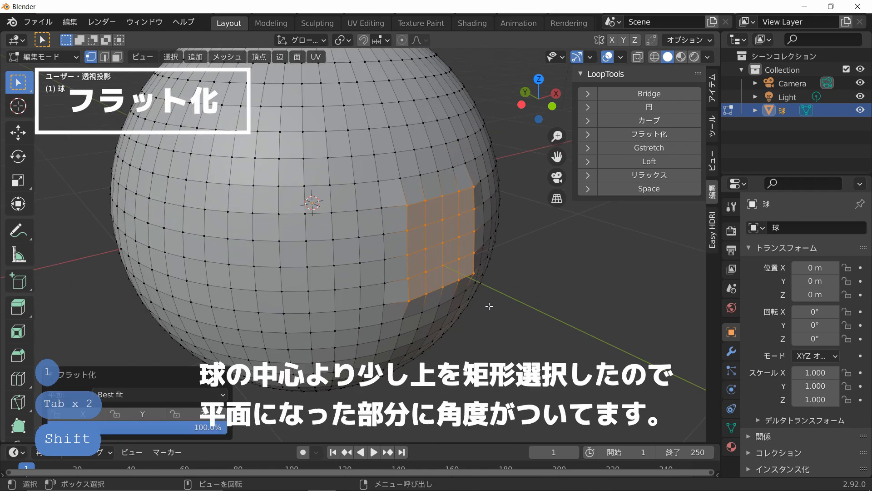
key(KP_3)
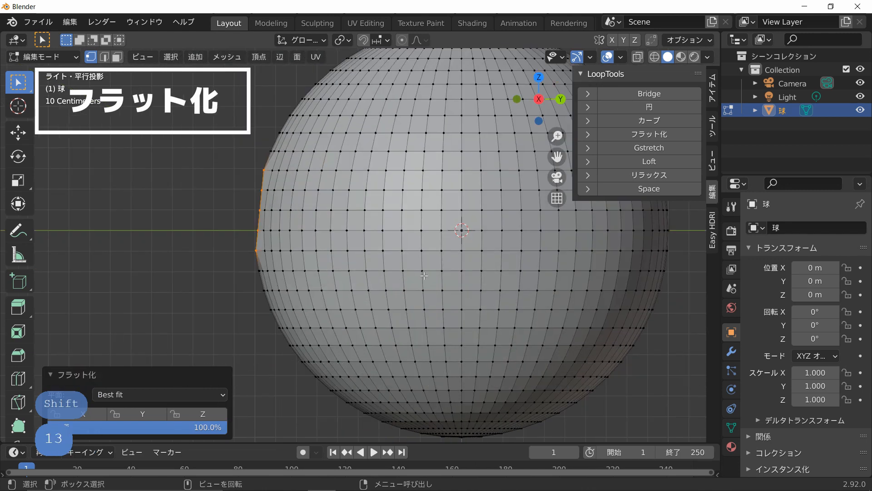
scroll(374, 255, up, 2)
Undo the LoopTools flattening and scale the selected patch to 0 along the Y axis
key(ctrl+z)
scroll(374, 255, down, 2)
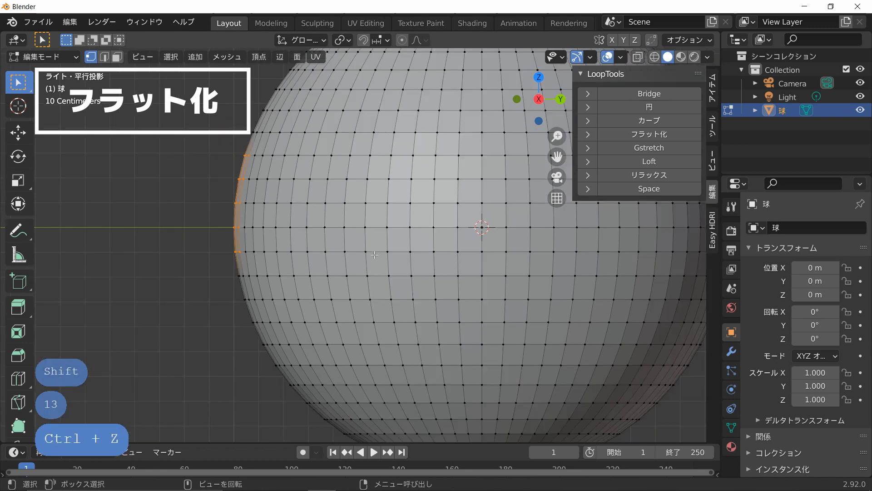
key(s)
key(y)
key(0)
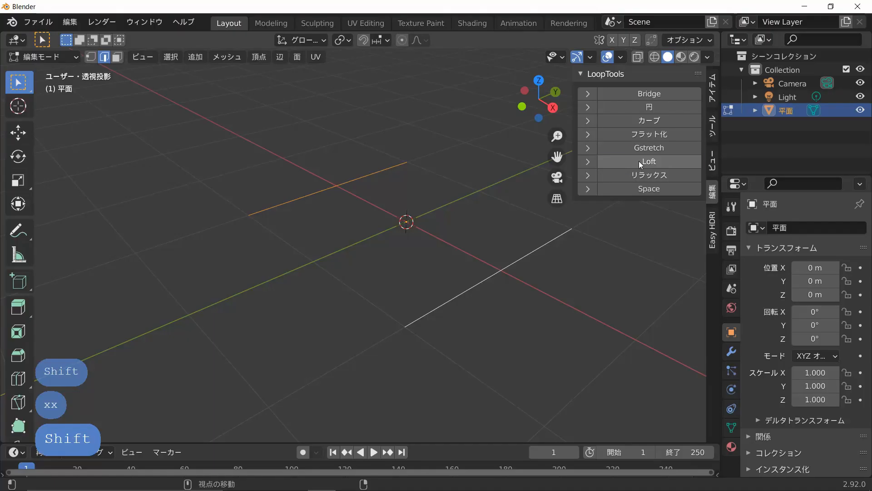
Loft the two selected edges with LoopTools and set the cubic interpolation strength to 2.31
click(640, 161)
middle_drag(369, 257, 371, 261)
drag(178, 381, 287, 377)
middle_drag(382, 286, 462, 236)
middle_drag(462, 236, 424, 289)
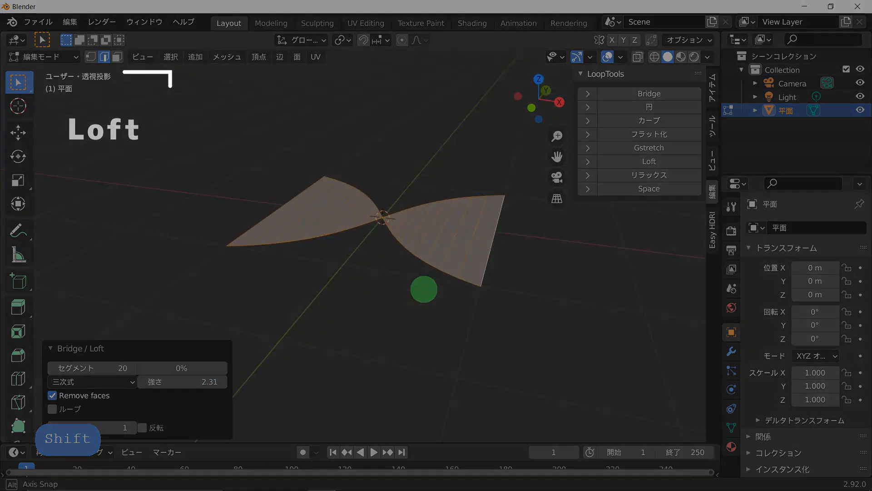